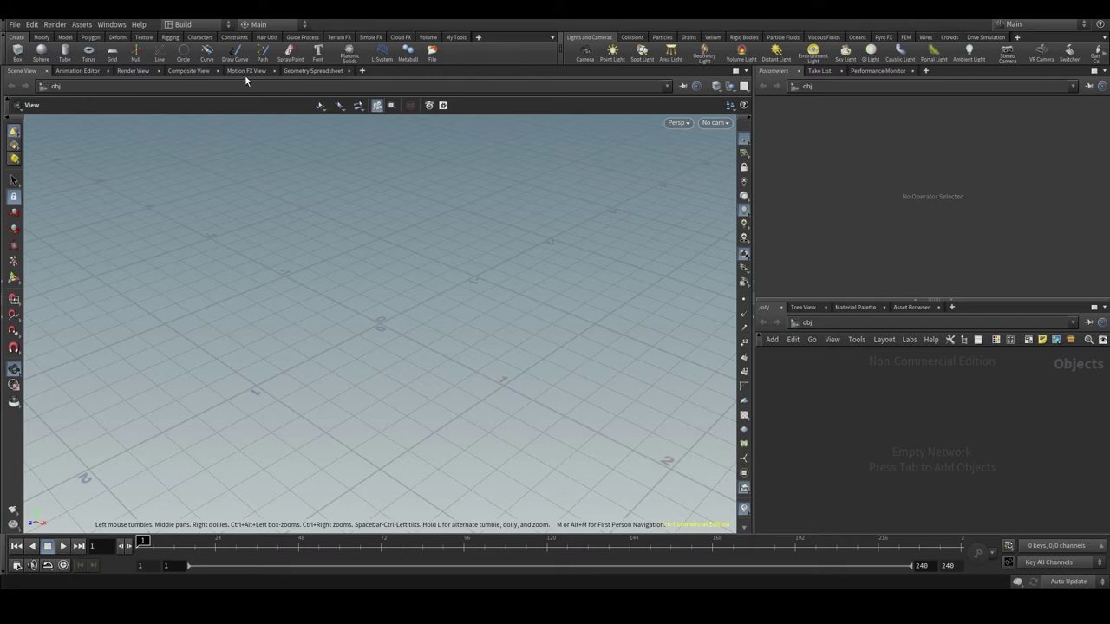
Show the My Tools shelf and open the shelf-set menu beside its tabs.
left_click(457, 38)
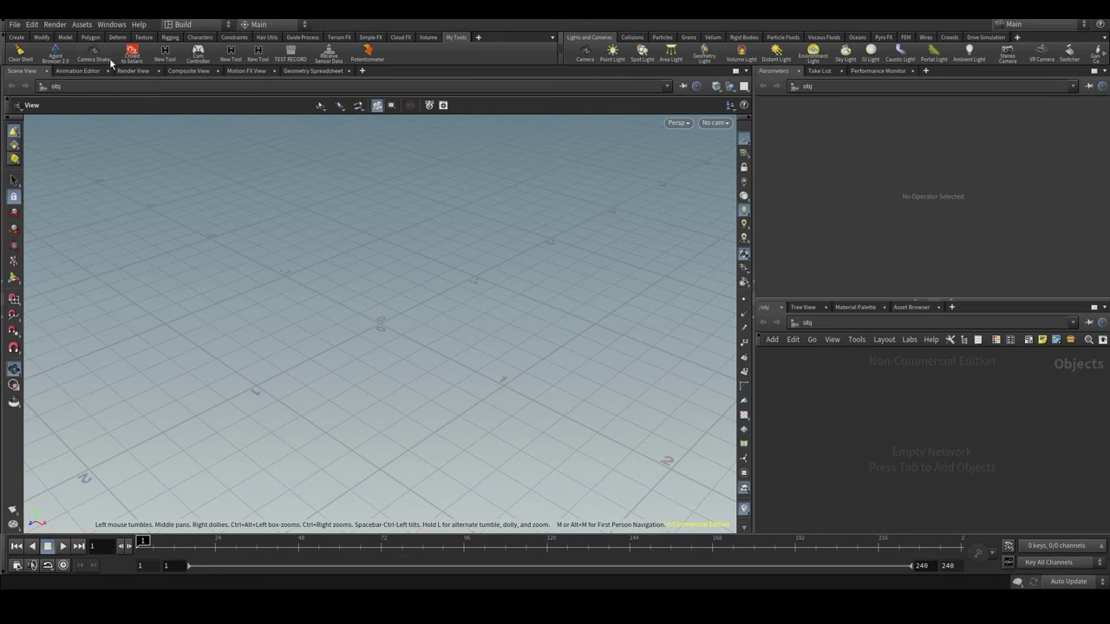
left_click(476, 38)
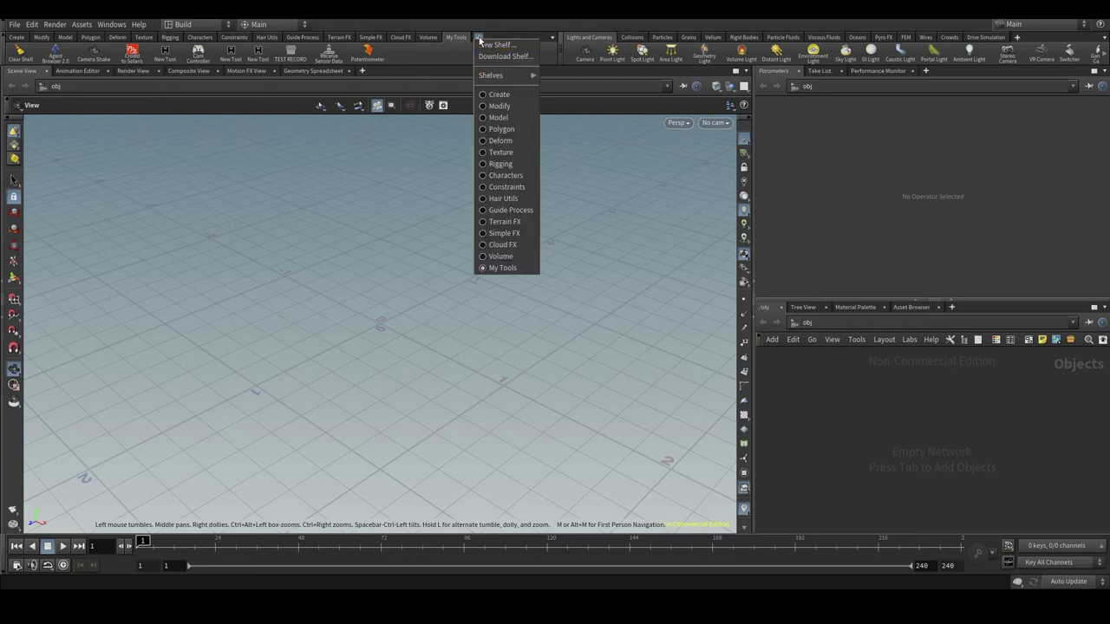
Create a New Shelf and add a new tool, tool_4, to it.
left_click(487, 44)
left_click(583, 225)
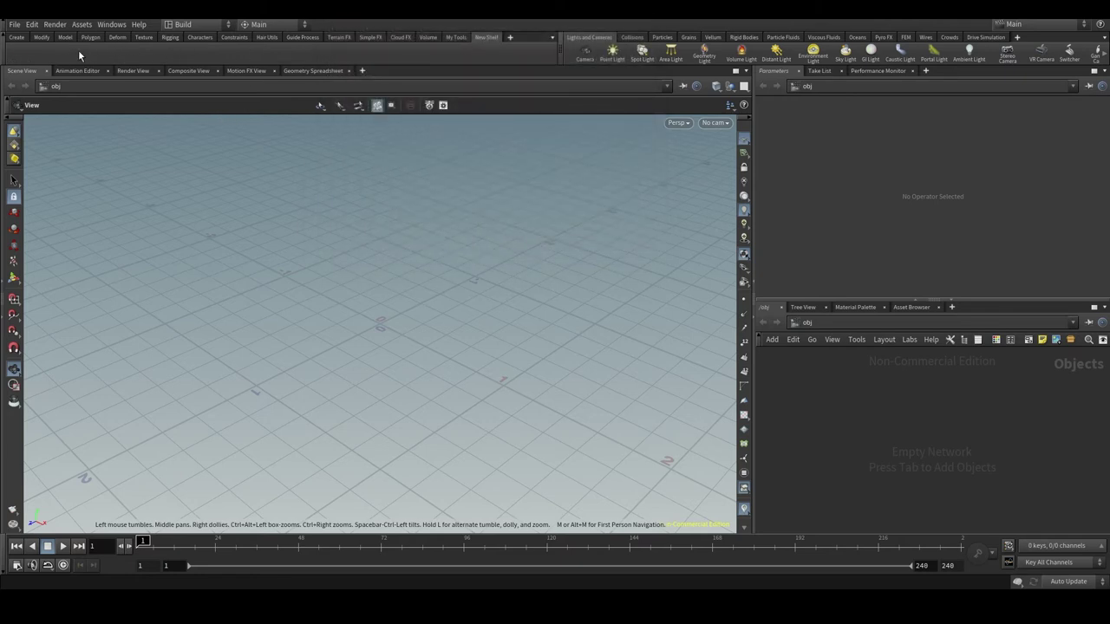
right_click(230, 57)
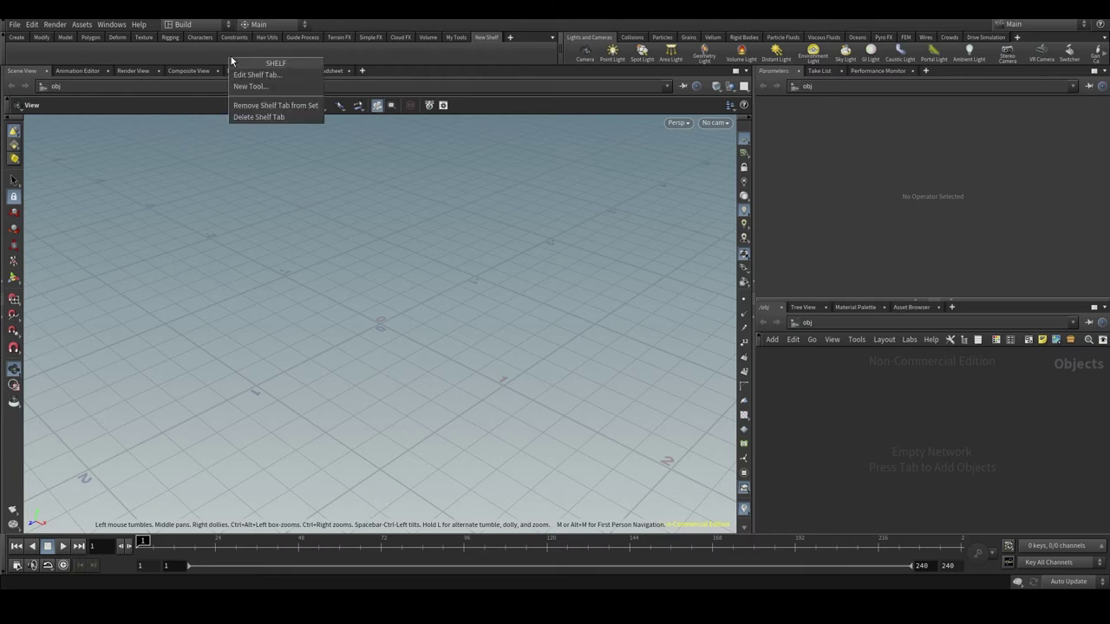
left_click(247, 87)
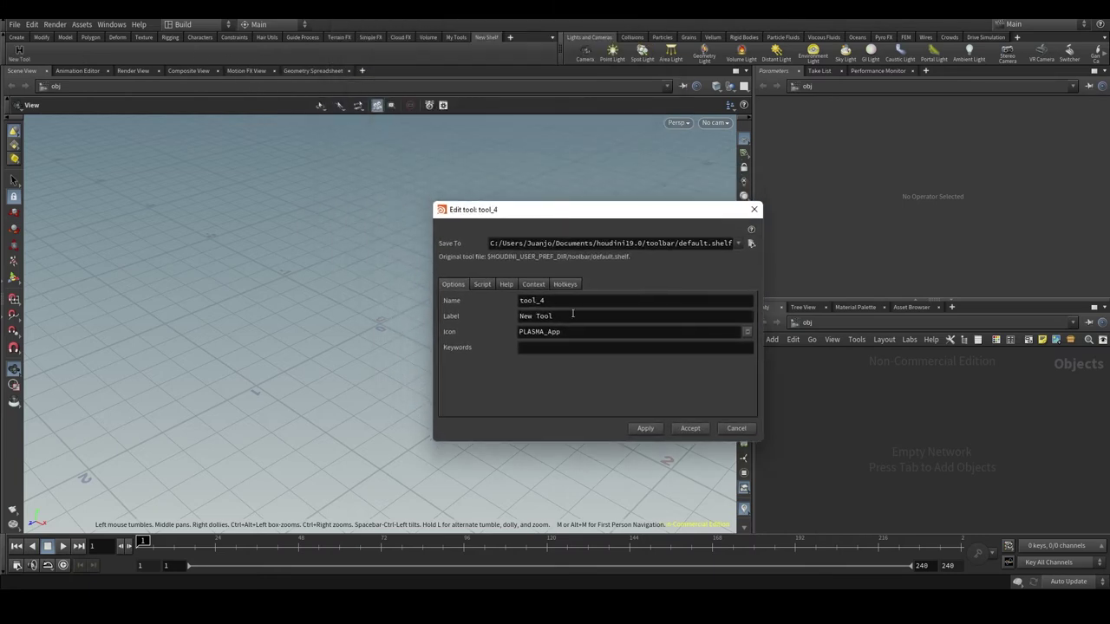
Name the tool readSensor, label it Read Sensor, give it the OBJ_fetch icon, and apply.
double_click(559, 301)
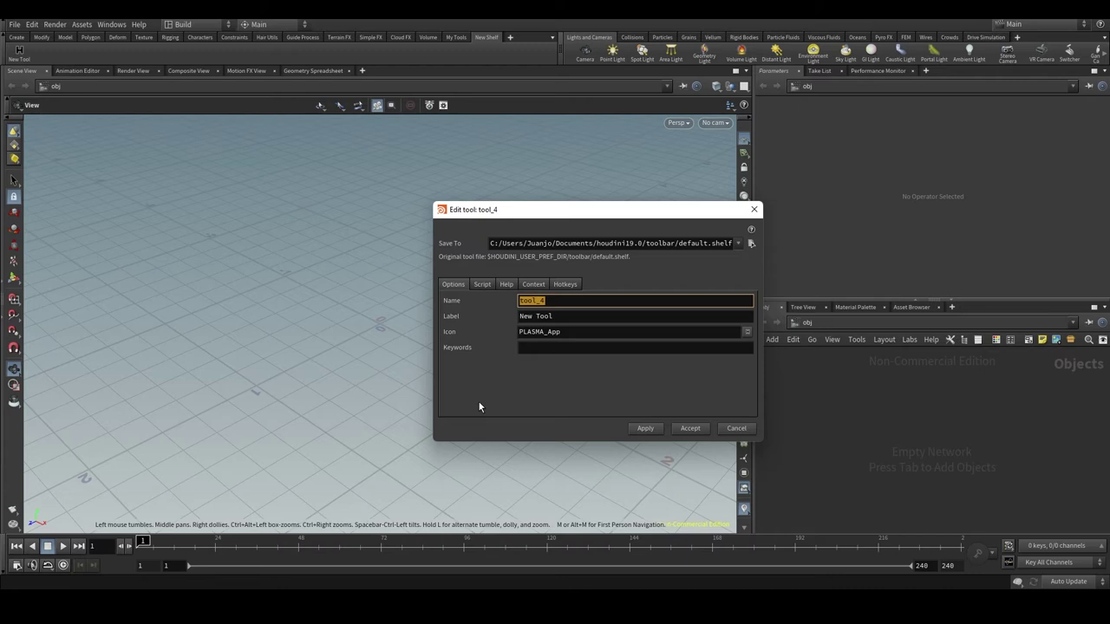
type("read")
type("S")
type("ensor")
key("Tab")
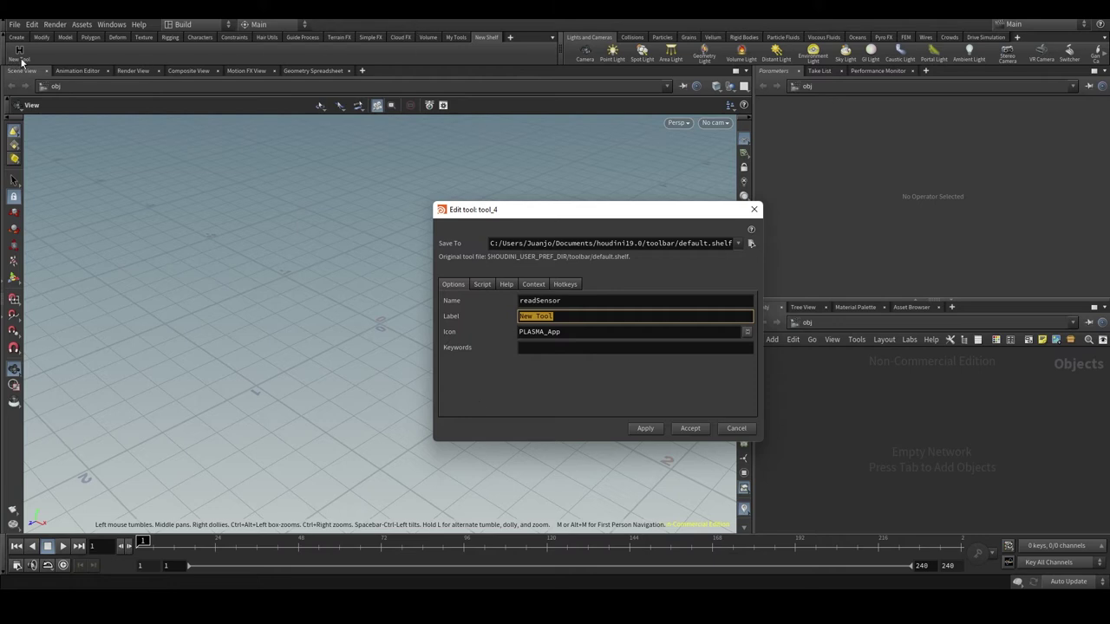
type("Re")
type("ad Sensor")
key("Tab")
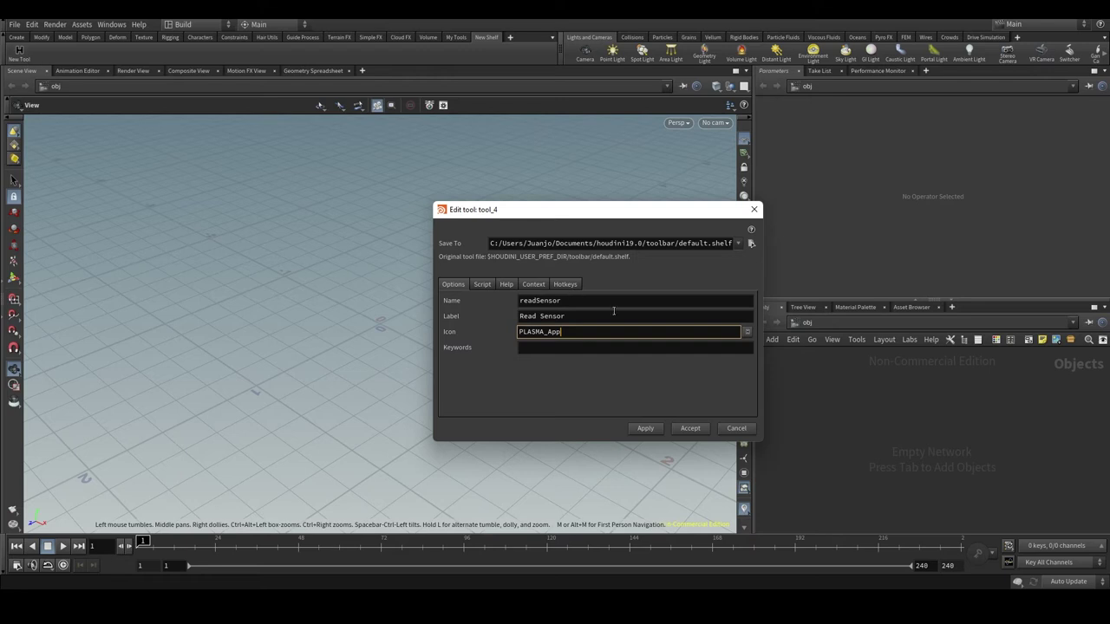
double_click(598, 331)
type("OBJ_f")
type("etch")
key("Tab")
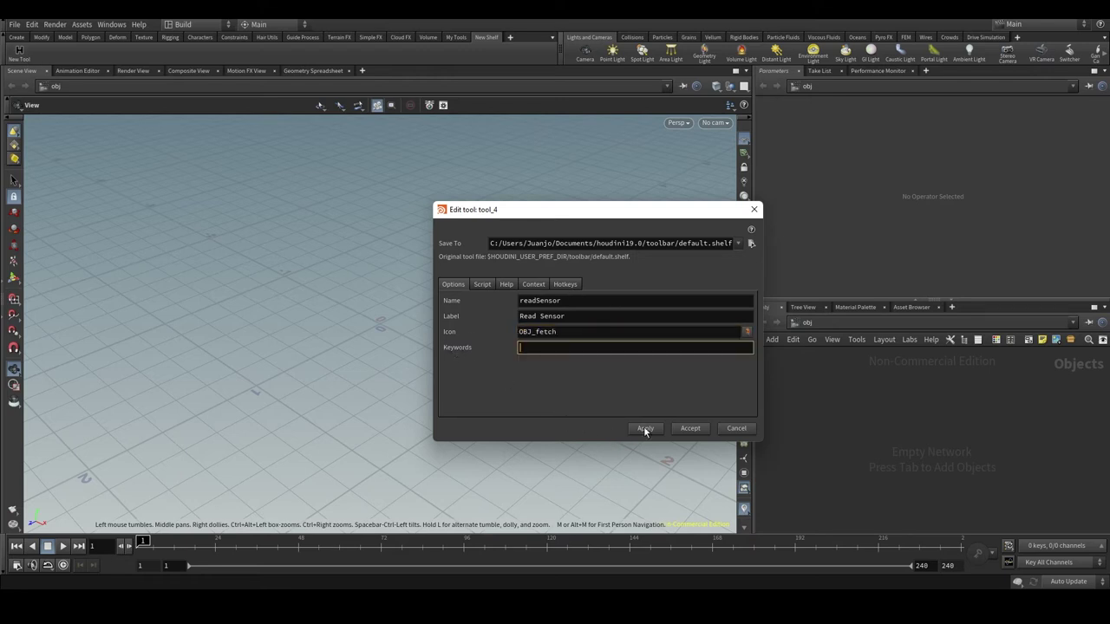
left_click(645, 428)
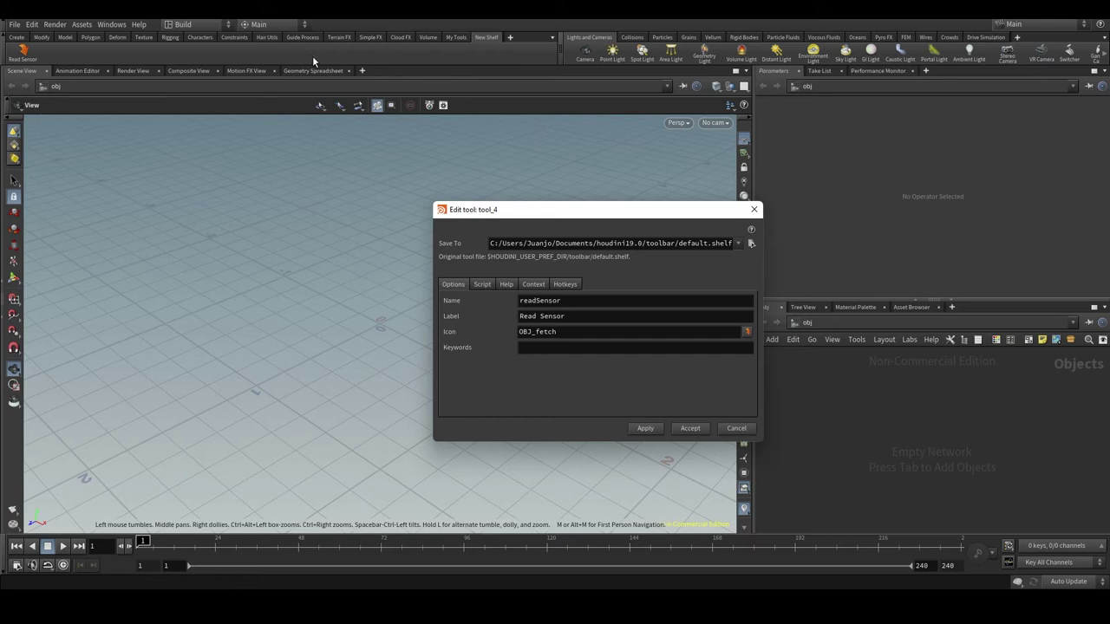
Enlarge the tool editor on its Script tab and begin the script with import serial.
left_click_drag(541, 212, 427, 91)
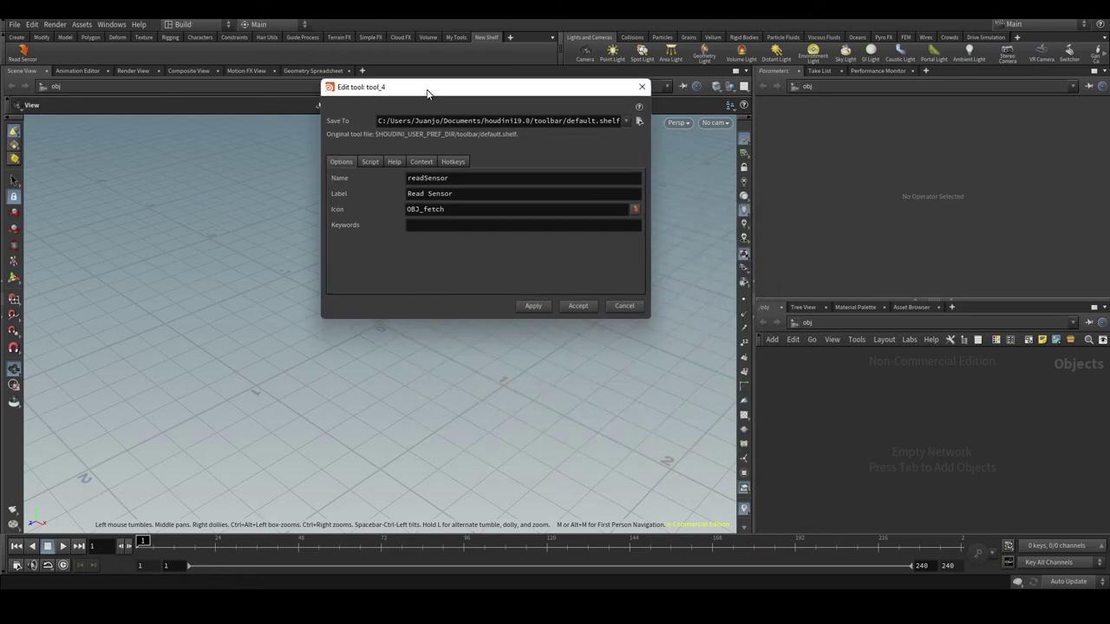
left_click(370, 163)
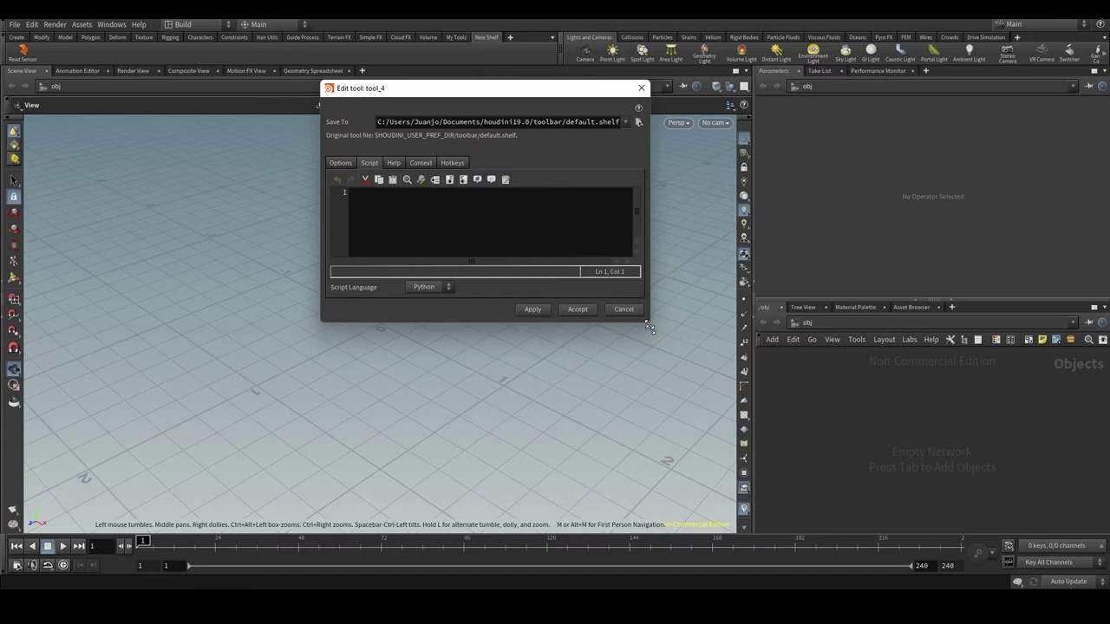
left_click_drag(649, 318, 761, 549)
left_click_drag(501, 88, 486, 64)
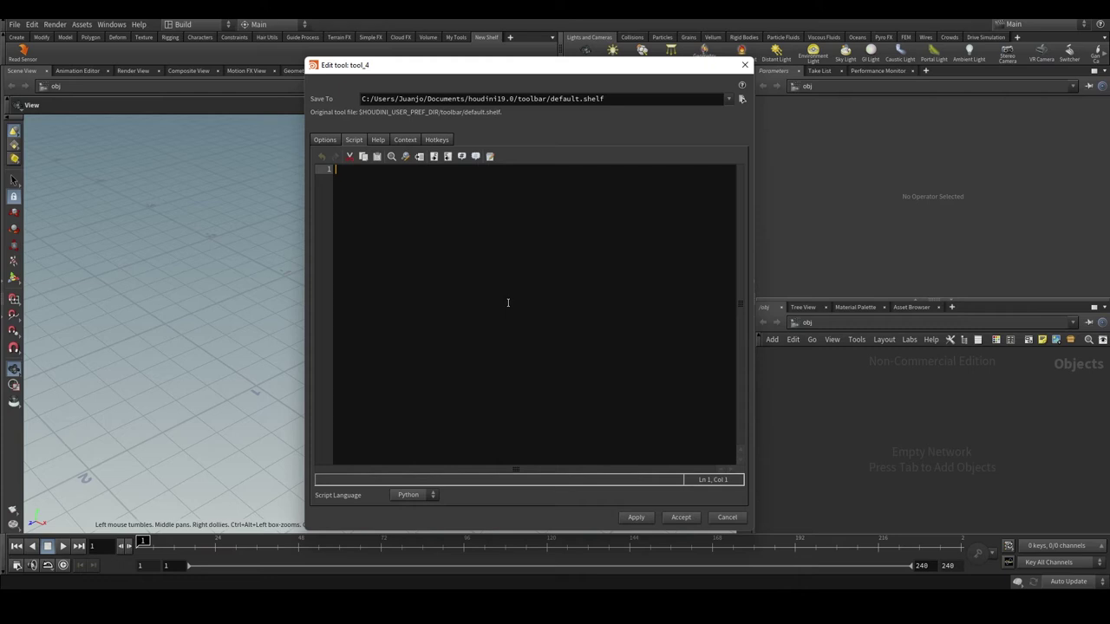
type("import")
type(" serial")
key("Return")
key("Return")
Write serial.Serial("COM3", timeout=1) on line 3.
type("serial")
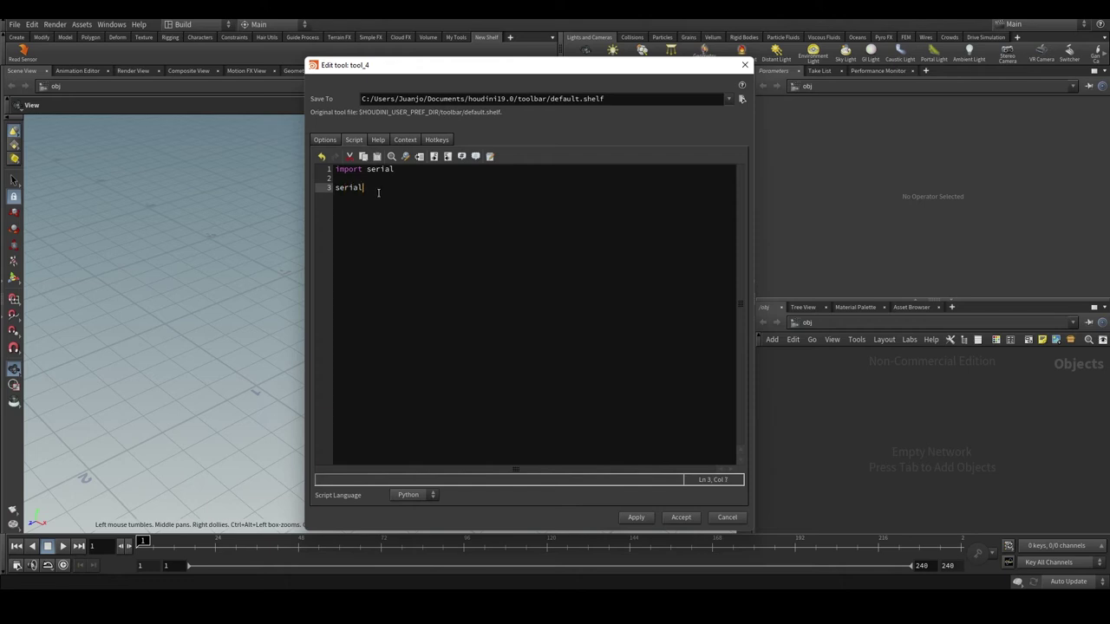
type(".")
type("Seri")
type("al")
left_click_drag(366, 187, 396, 188)
left_click(433, 198)
type("(")
type("\"")
type("COM")
type("3")
type("\"")
type(",")
key("BackSpace")
key("BackSpace")
type(", ")
type("timeout")
type("=")
type("1)")
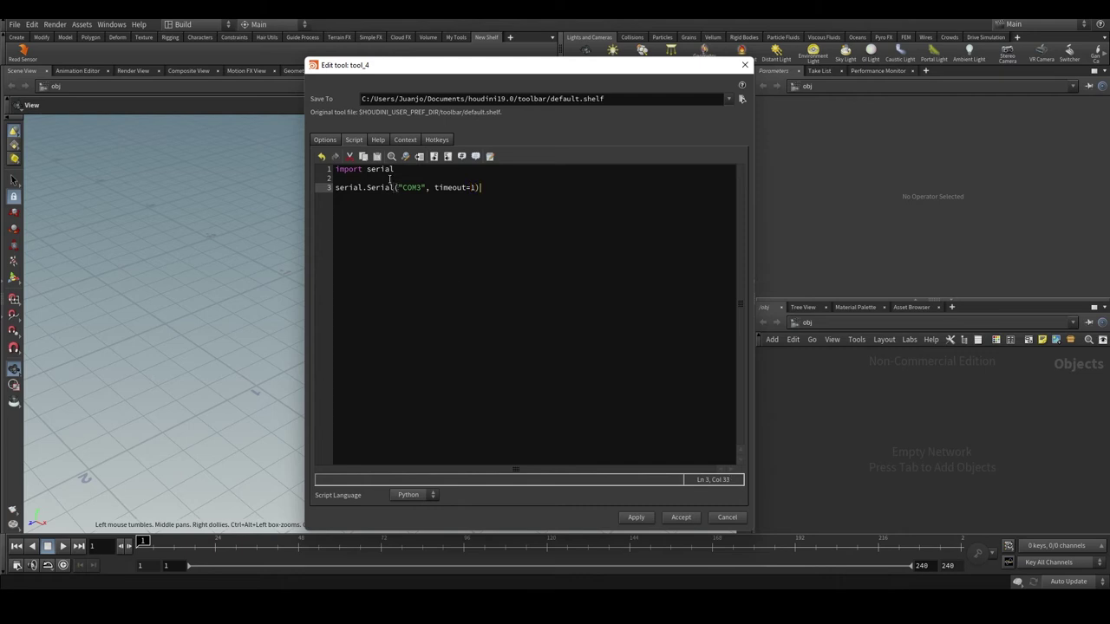
Delete the timeout=1 argument from line 3, then undo to restore it.
left_click(381, 189, "shift")
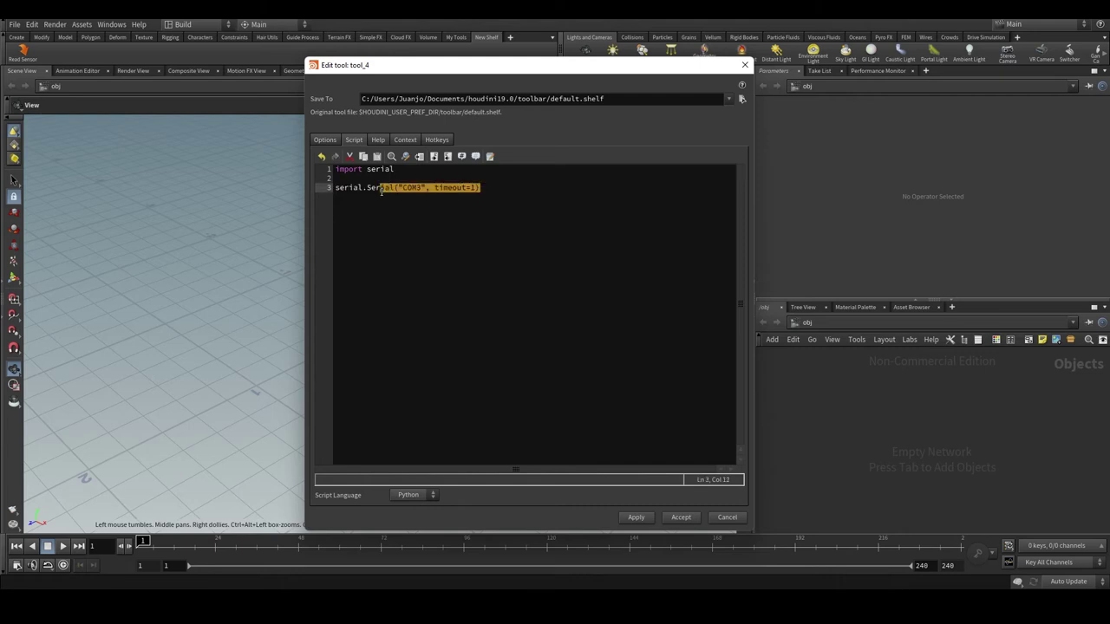
left_click_drag(381, 191, 325, 193)
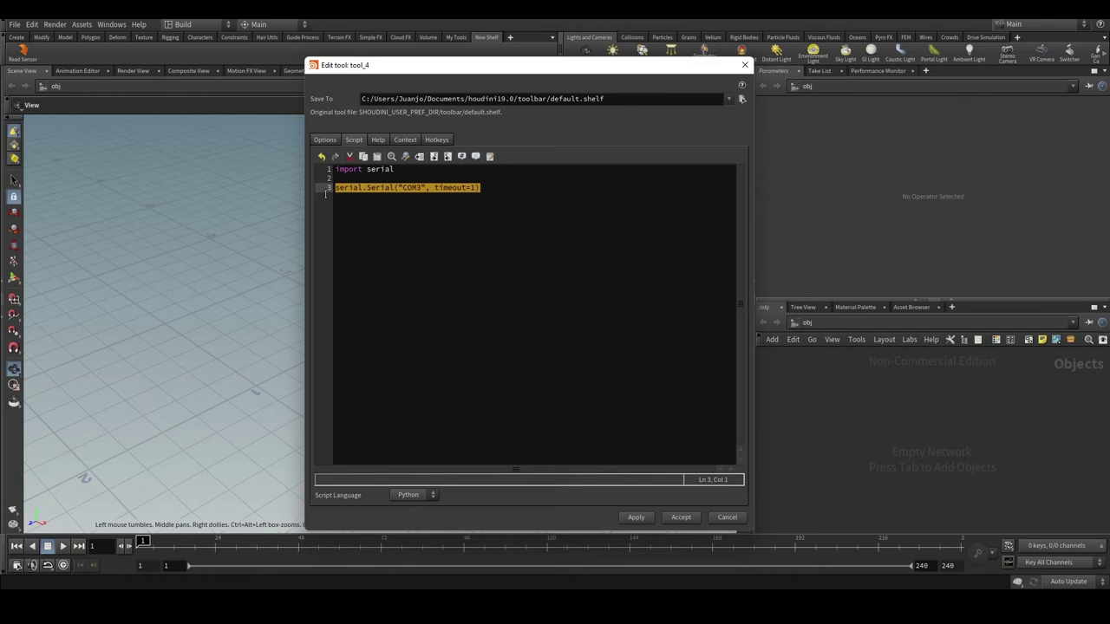
left_click(426, 206)
left_click_drag(426, 187, 402, 187)
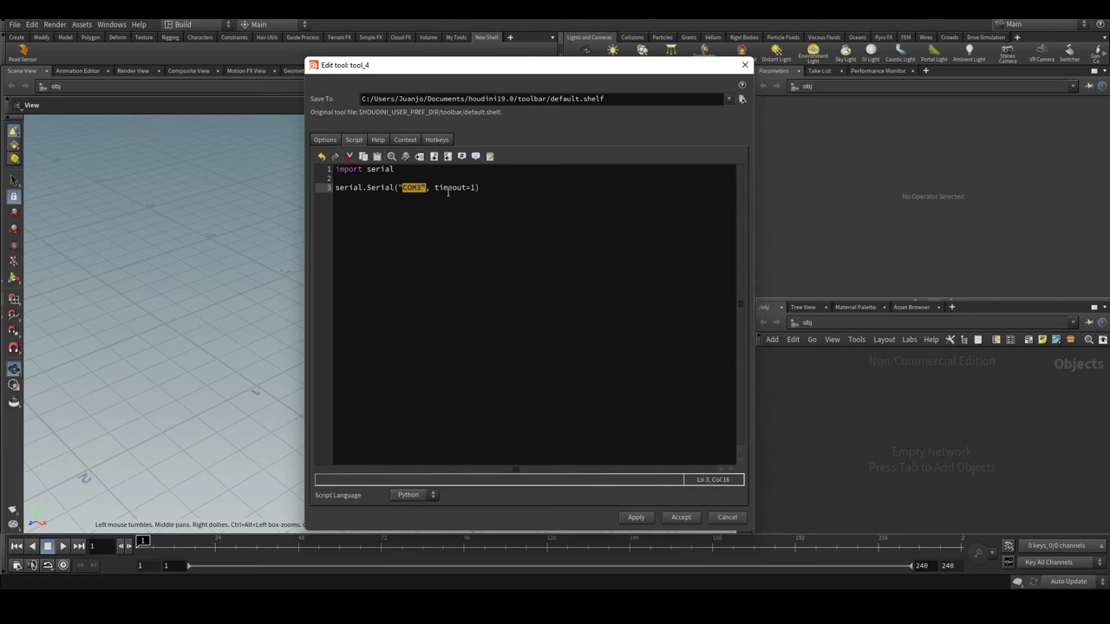
left_click_drag(435, 187, 476, 187)
key("Right")
key("shift+Left")
left_click_drag(479, 187, 426, 187)
key("Delete")
key("ctrl+z")
Prefix line 3 with serial_port = to store the serial connection.
left_click(460, 191)
left_click(482, 187)
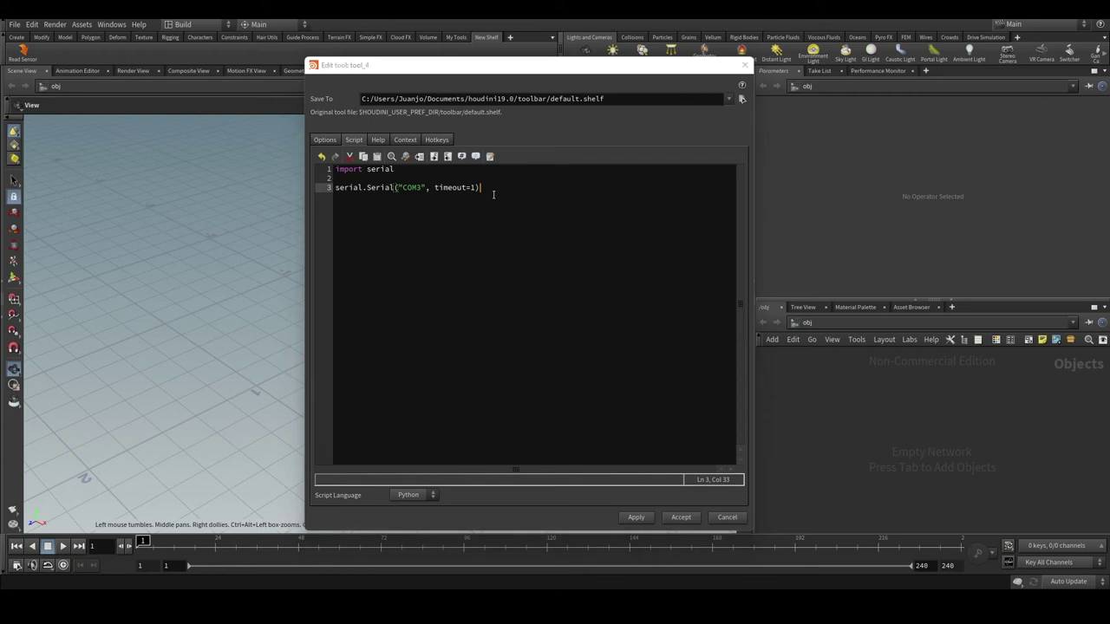
left_click_drag(493, 194, 335, 188)
left_click(339, 187)
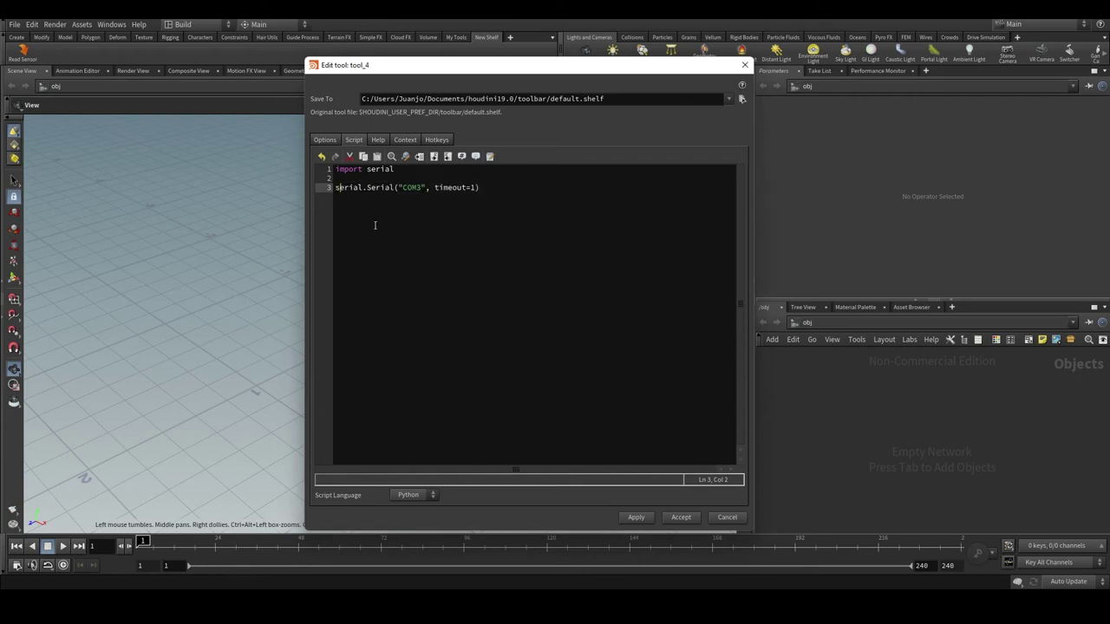
key("Left")
type("serial_")
type("port =")
left_click(586, 193)
Add a while True: loop below line 3 with an indented new line.
key("Return")
key("Return")
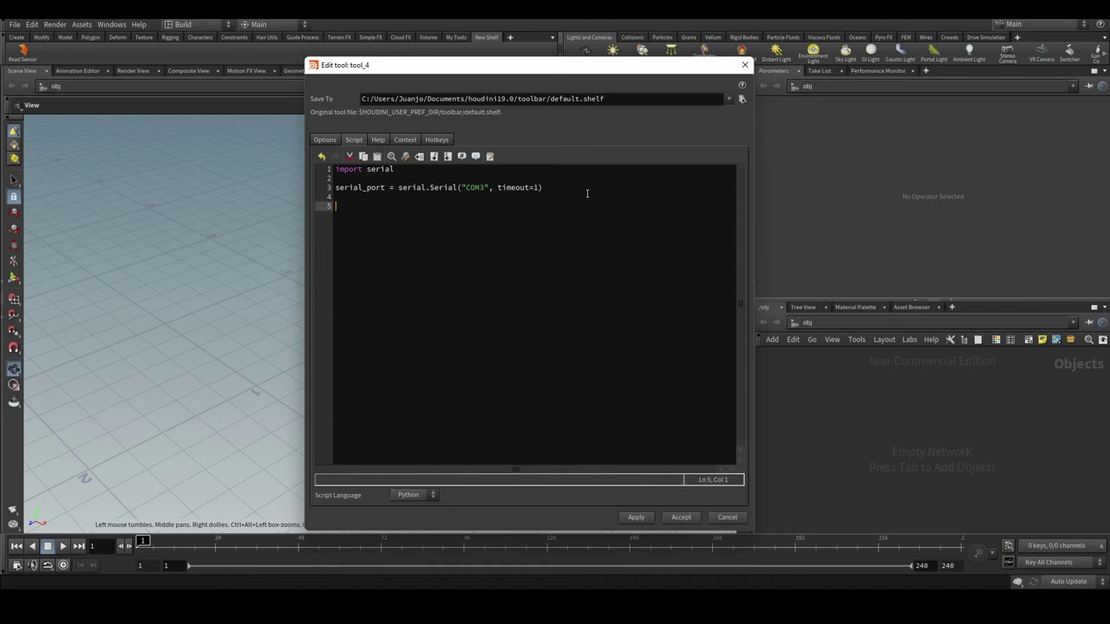
type("while ")
type("True:")
key("Return")
left_click_drag(386, 205, 333, 205)
left_click(343, 220)
key("Tab")
Inside the loop, write serial_port.readline().decode().strip().
type("serial_port ")
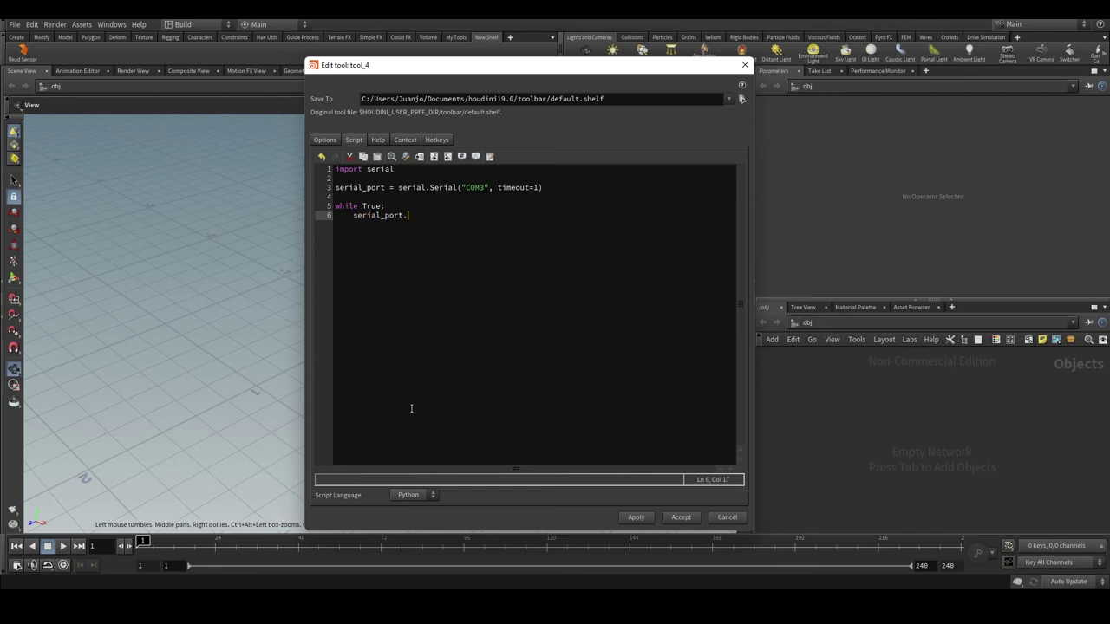
type("r")
type("eadline")
left_click_drag(445, 215, 408, 215)
left_click(468, 215)
type("()")
type(".decode")
type("()")
left_click_drag(494, 215, 353, 216)
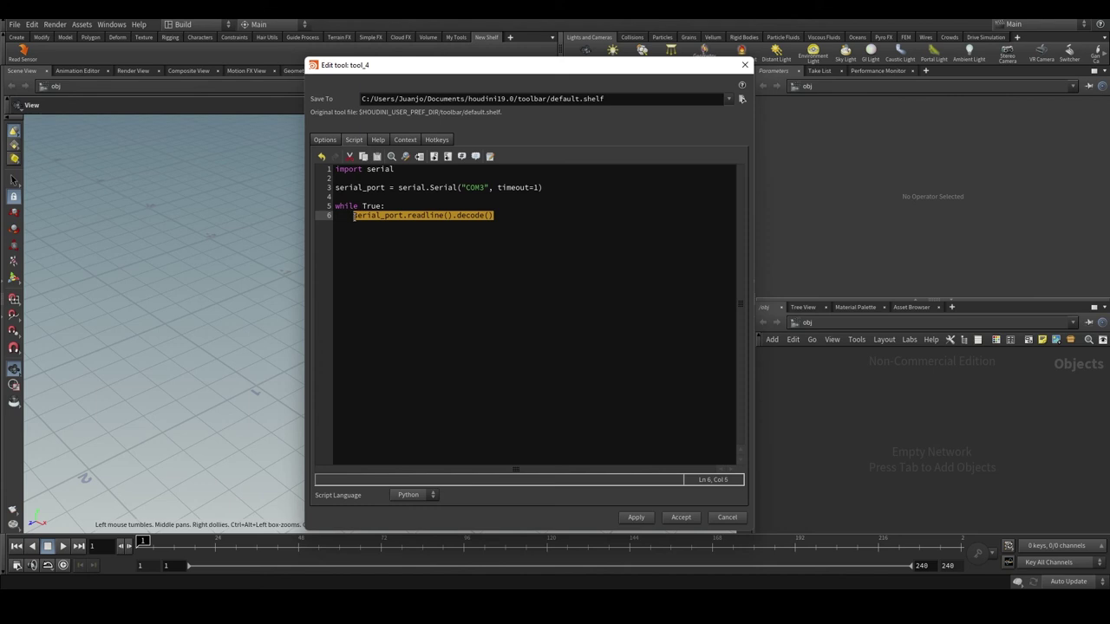
left_click(541, 215)
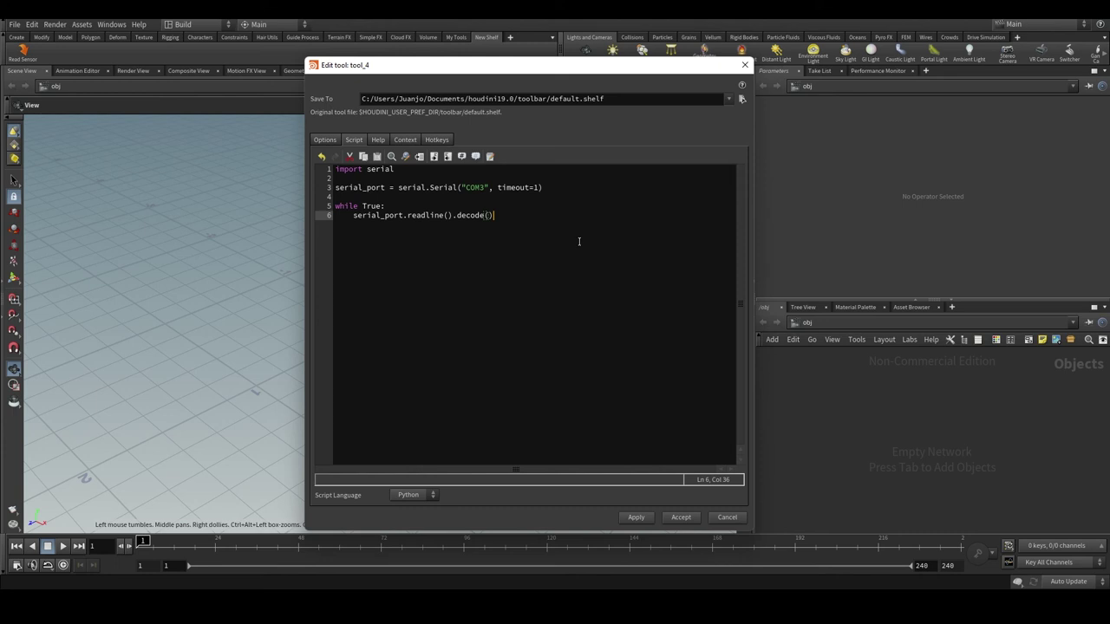
type(".strip")
type("()")
Assign that result to data and add print(data) on the next line.
left_click_drag(554, 225, 351, 218)
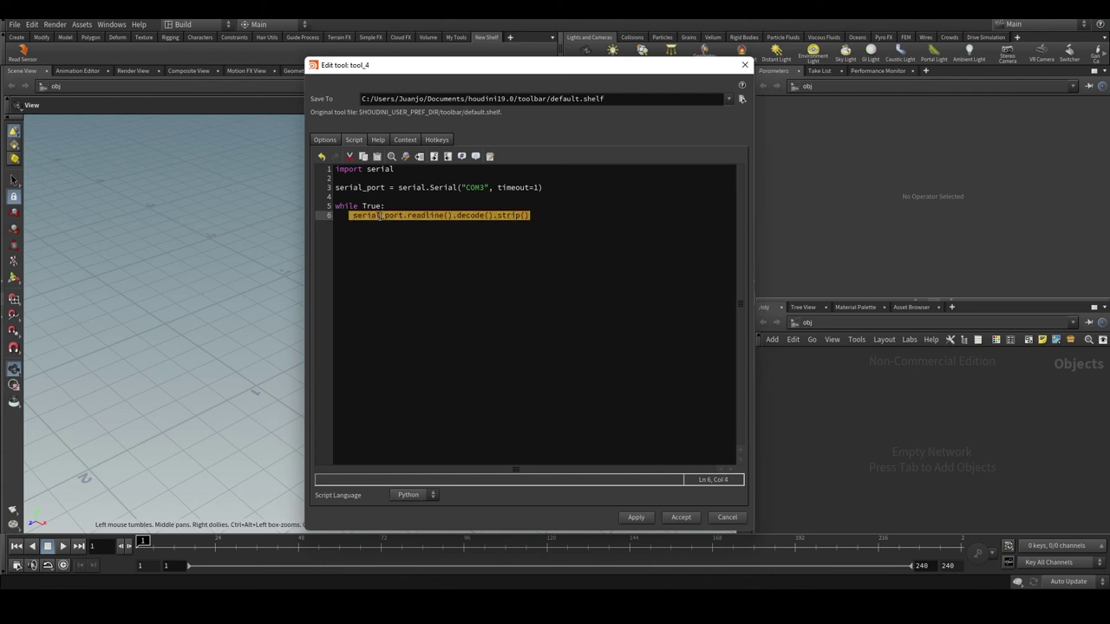
double_click(458, 215)
left_click_drag(496, 215, 557, 220)
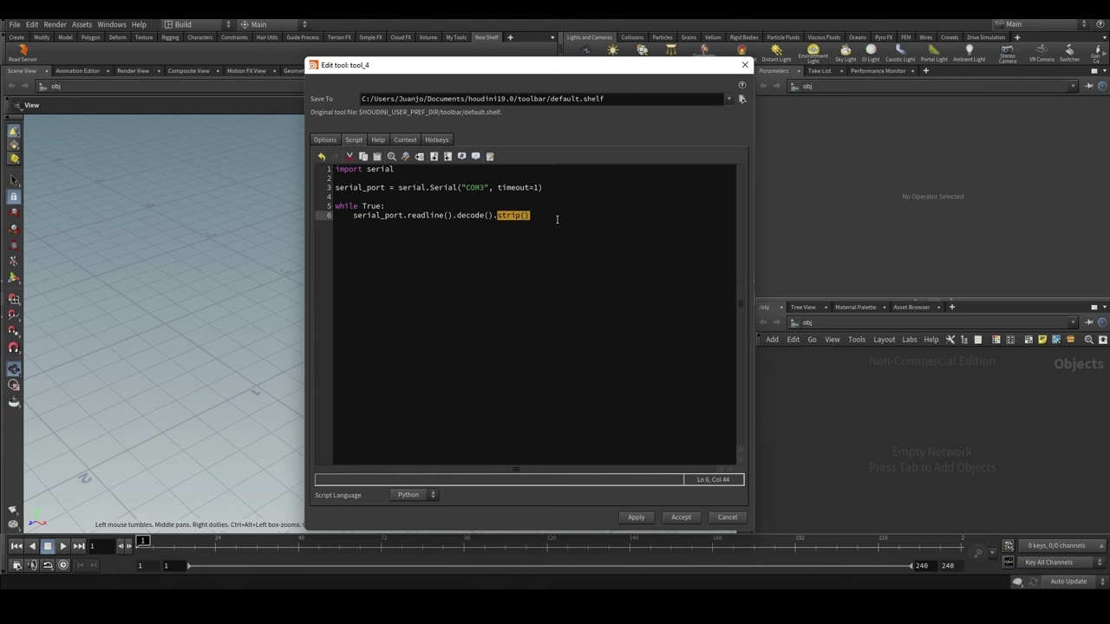
left_click(556, 219)
key("ctrl+Left")
key("ctrl+Left")
key("ctrl+Left")
key("ctrl+Left")
key("ctrl+Left")
key("ctrl+Left")
key("ctrl+Left")
key("ctrl+Left")
type("data =")
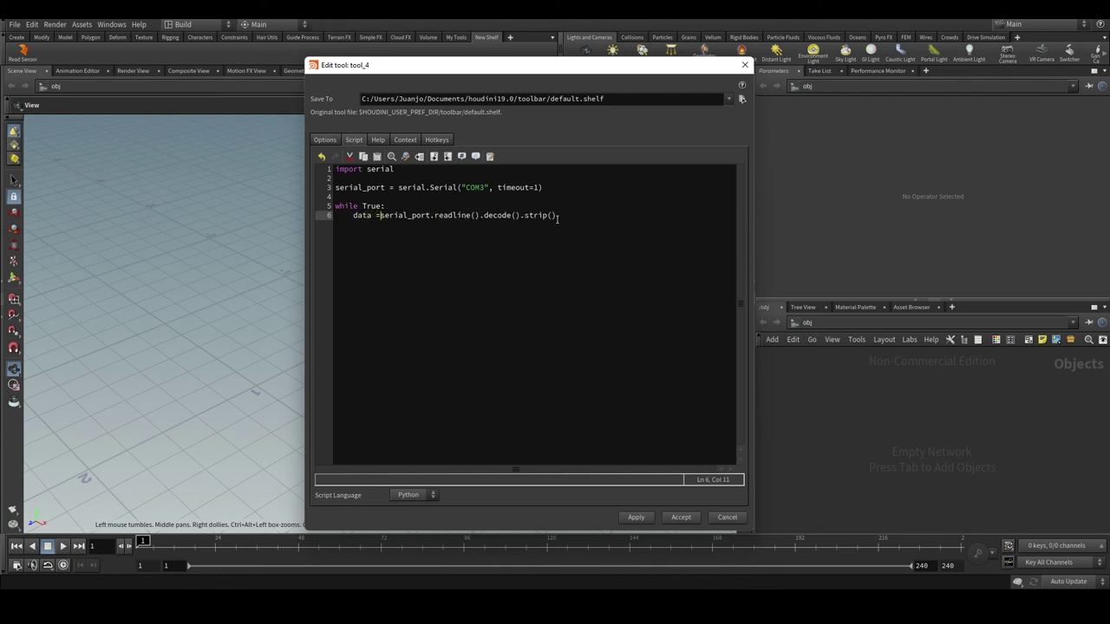
key("End")
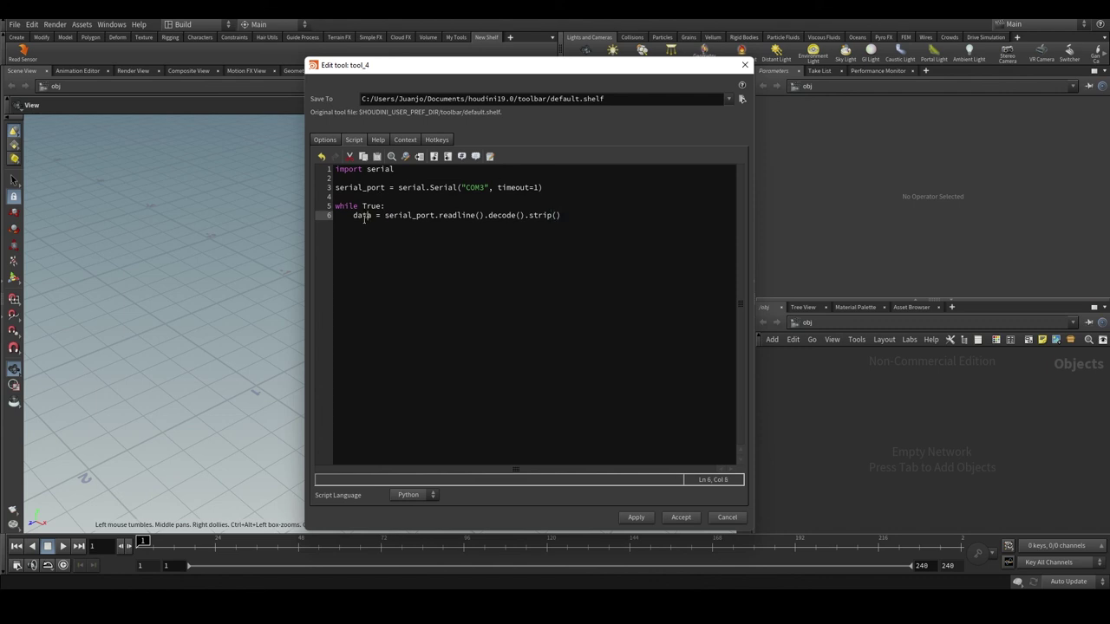
double_click(362, 215)
left_click(586, 225)
key("Return")
type("print")
type("(")
type("data")
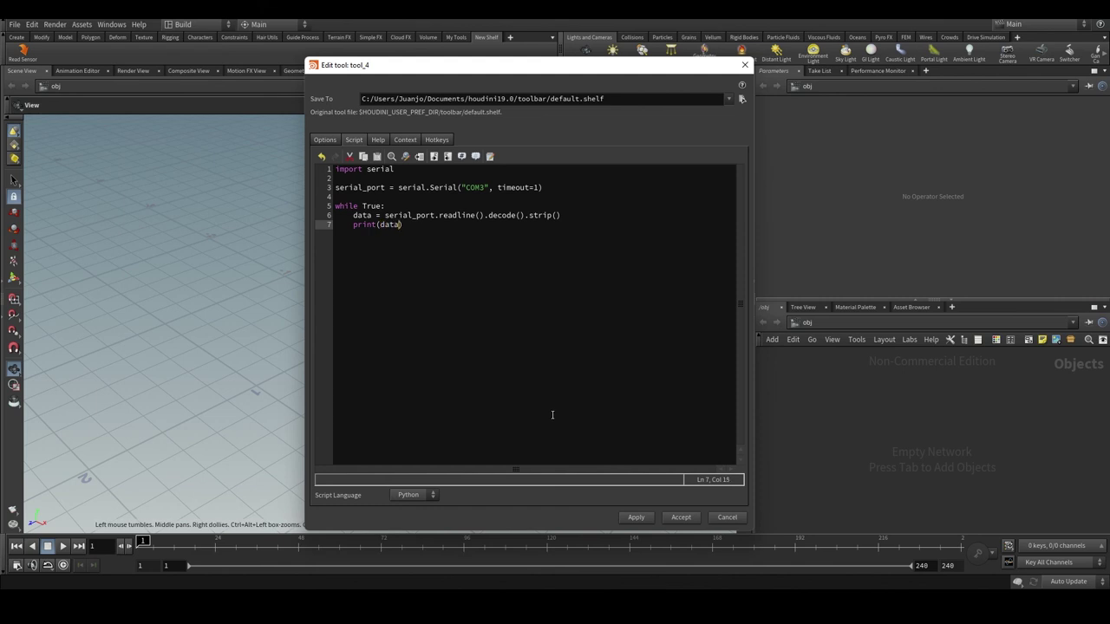
Apply the script, run Read Sensor, and move the Houdini Console printing rows of 0.
left_click(629, 520)
left_click_drag(416, 69, 449, 67)
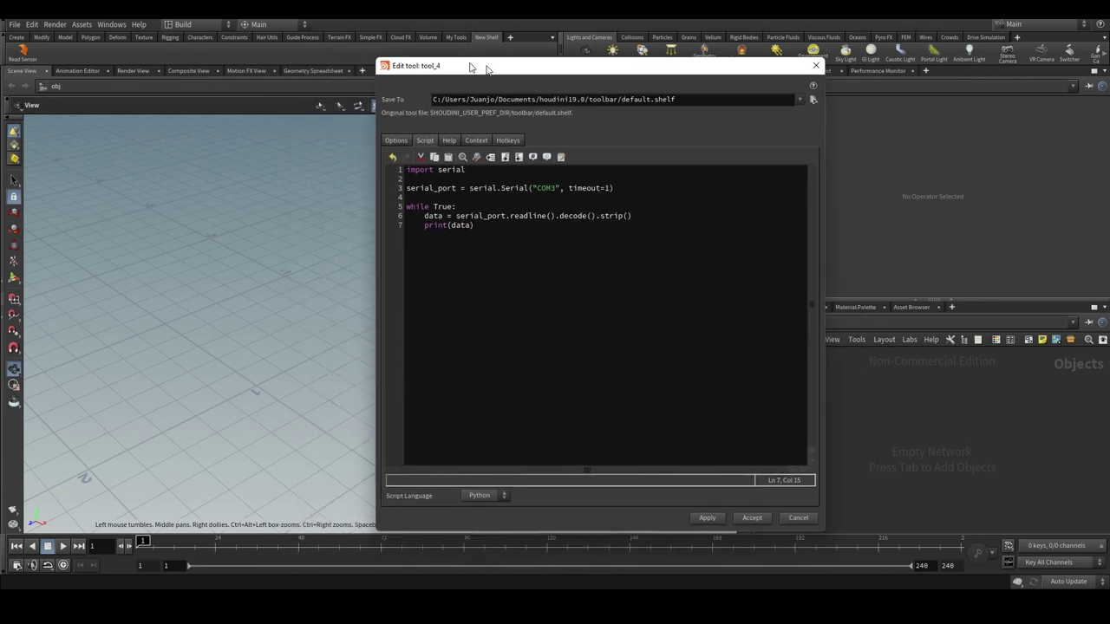
left_click(24, 54)
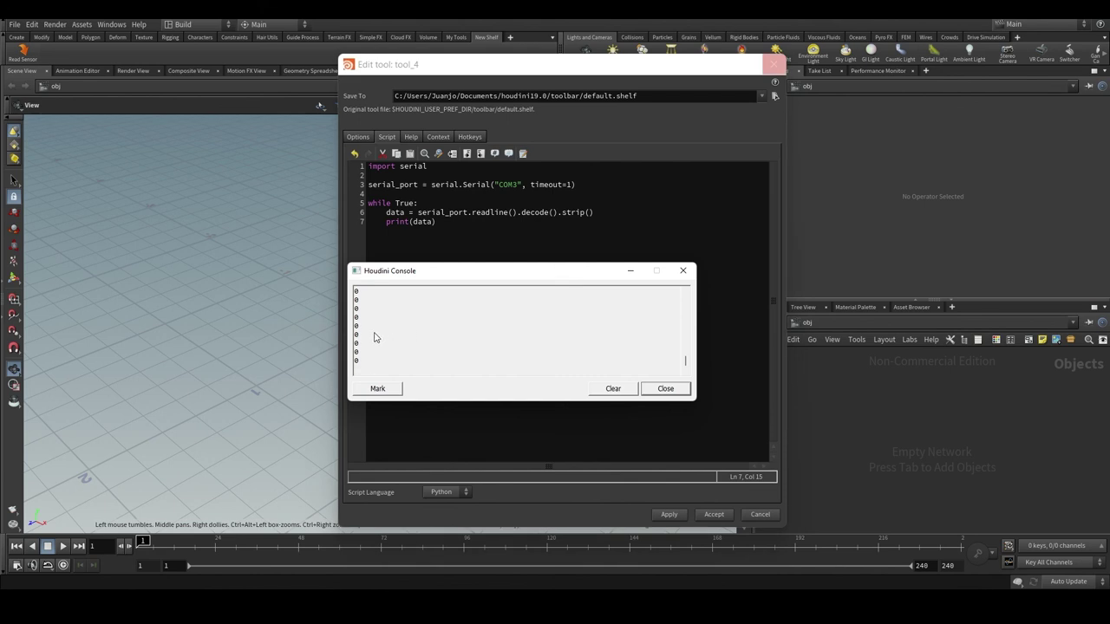
mouse_move(546, 275)
left_mouse_down()
mouse_move(739, 238)
mouse_move(615, 240)
left_mouse_up()
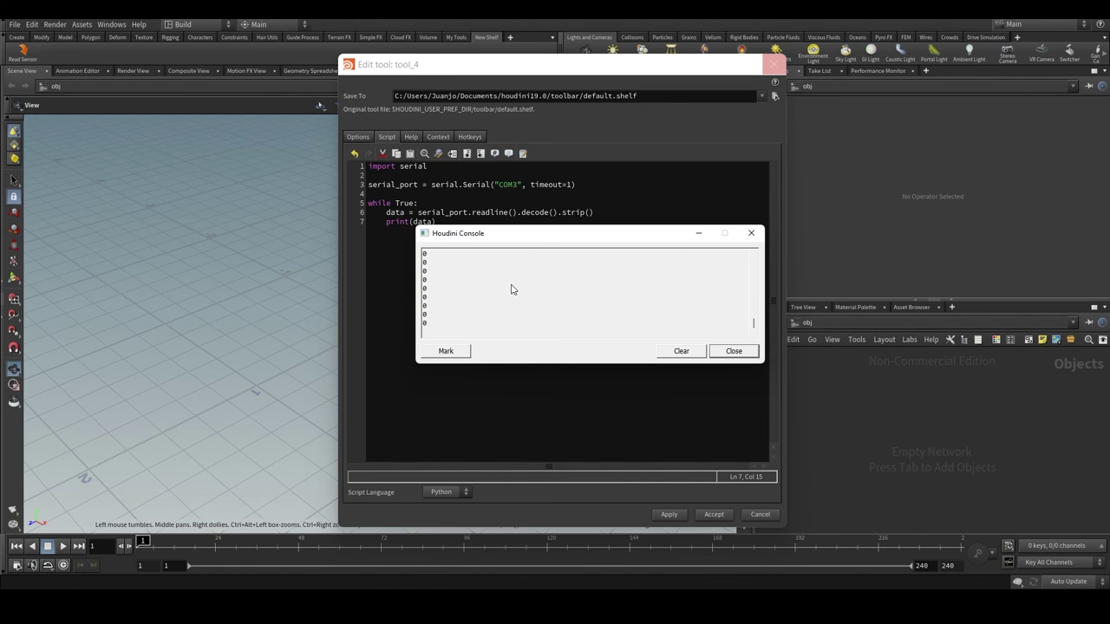
left_click(733, 352)
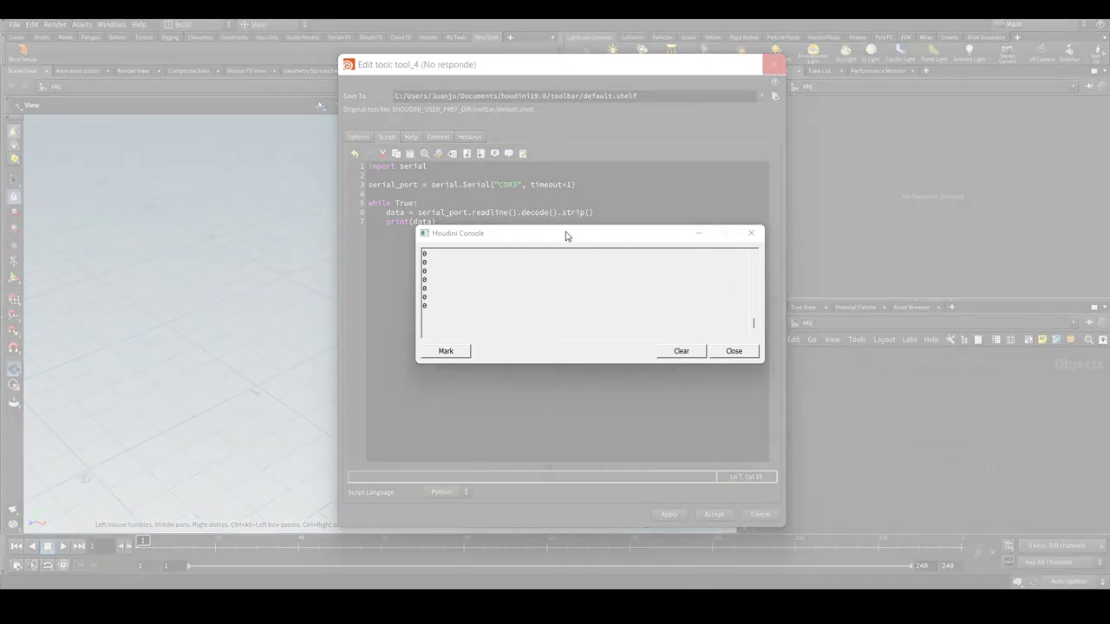
left_click_drag(566, 236, 672, 260)
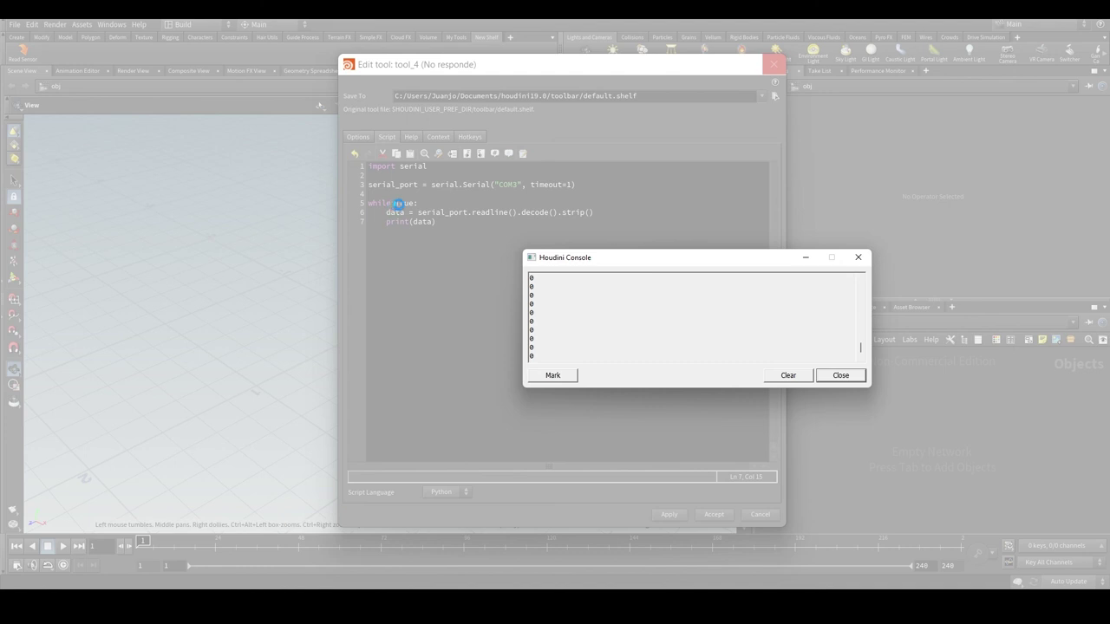